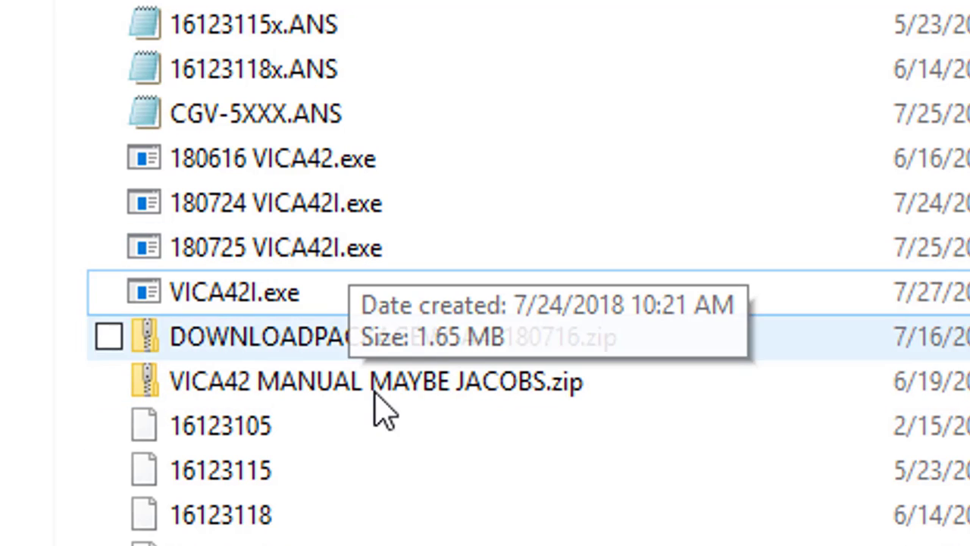
- Launch VICA42I.exe and start a new problem with all new data
click(219, 297)
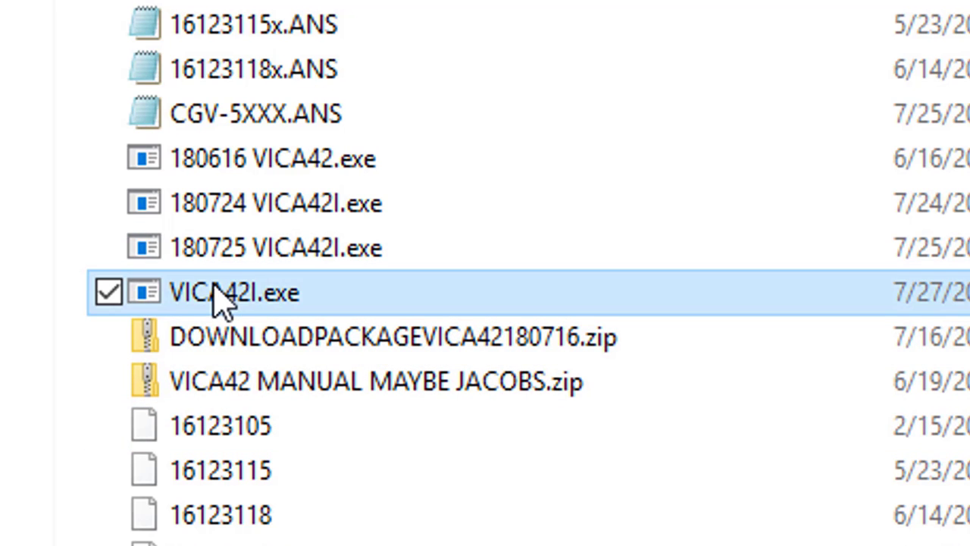
double_click(221, 295)
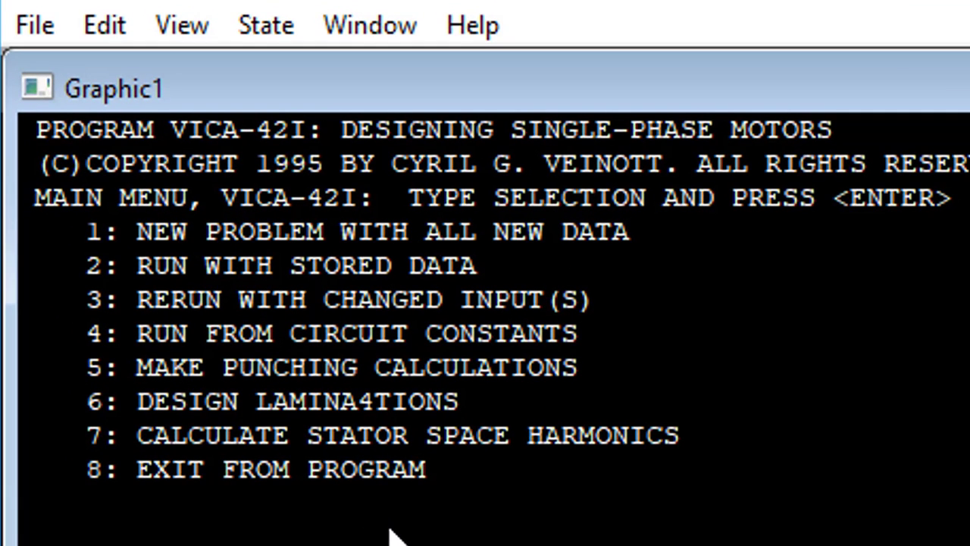
text(1)
key(Return)
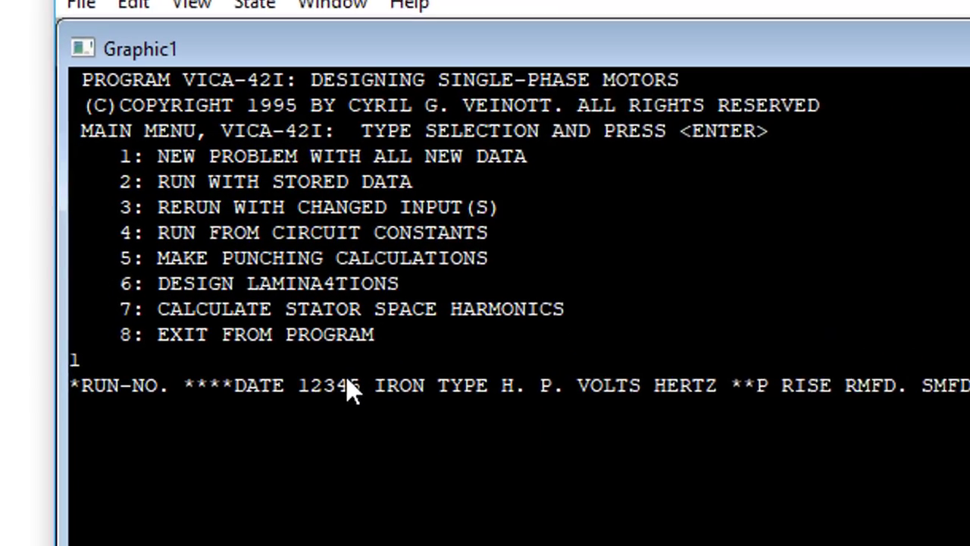
- Enter the general data line with run number AAAABBBB, date 07/25/18, codes 2 and 4, and thirteen 1s, then accept the line
text(A)
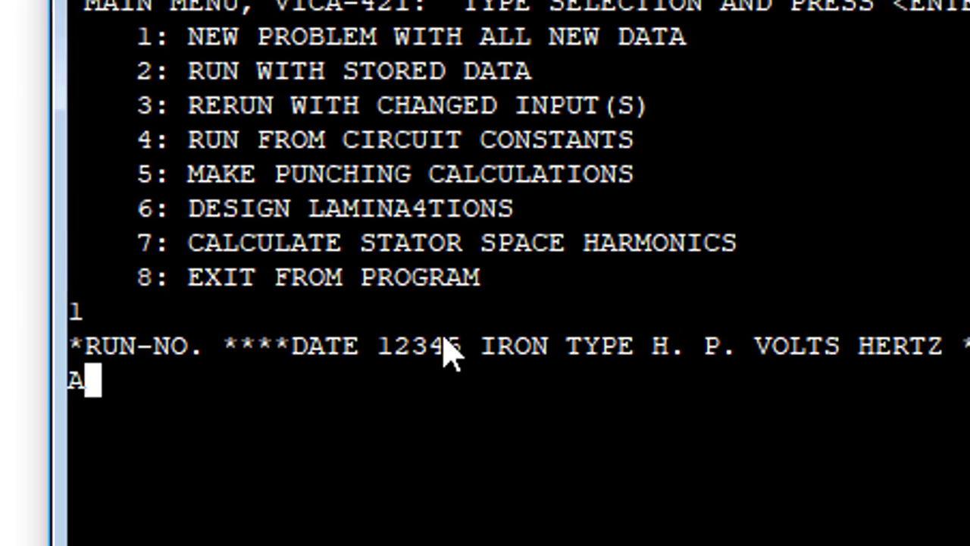
text(AAABBBB)
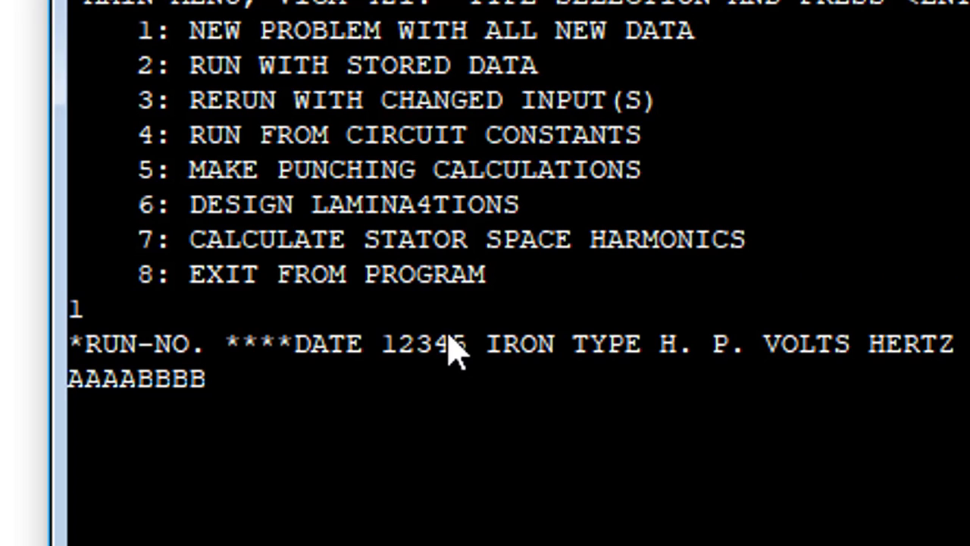
text( 07/)
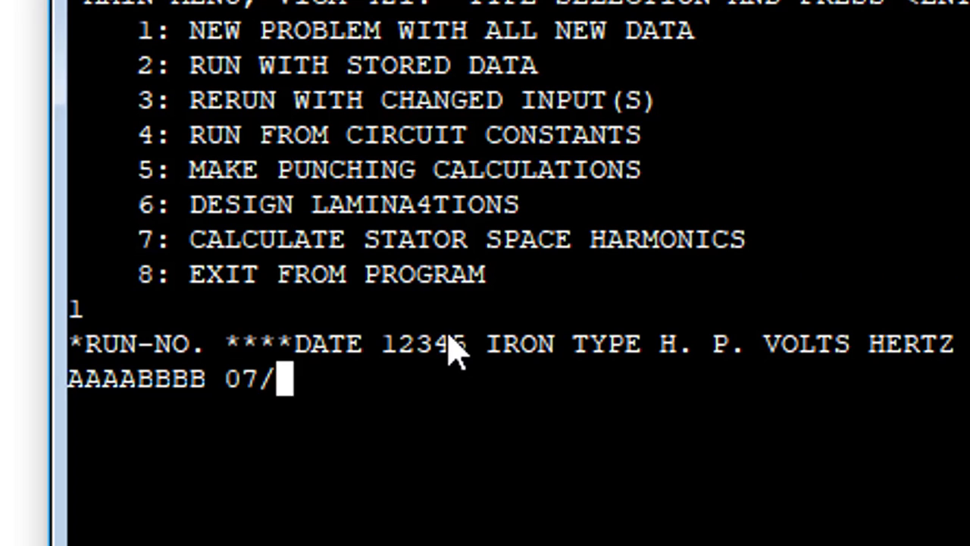
text(25)
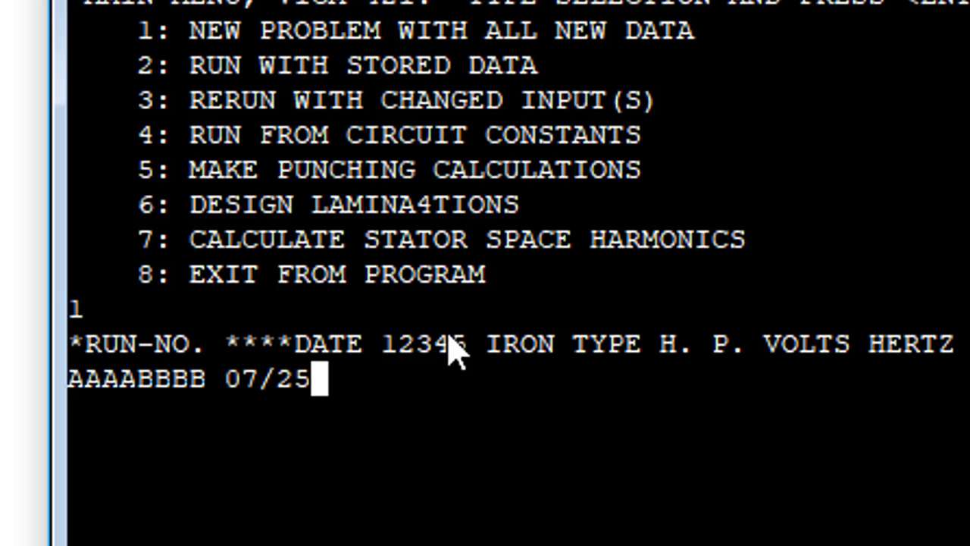
text(/18  )
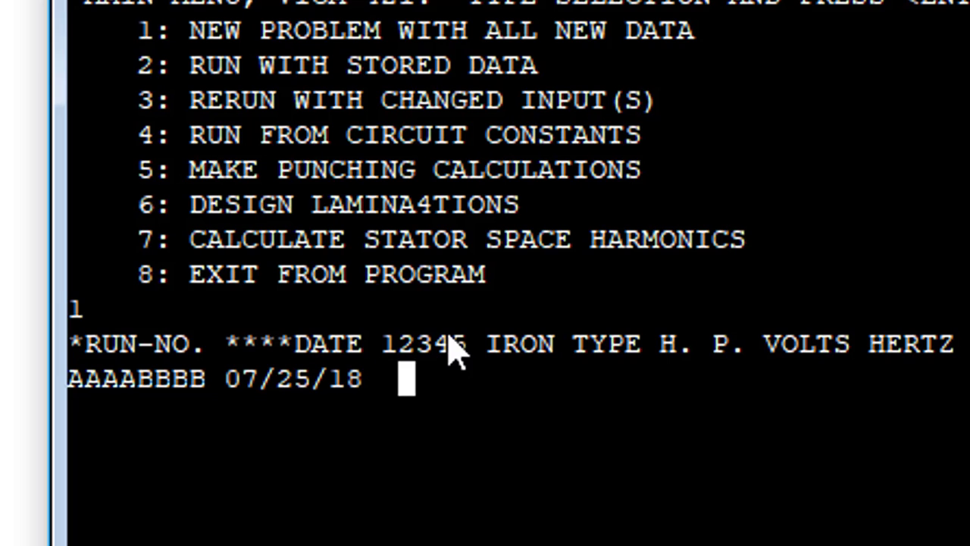
text(2 4)
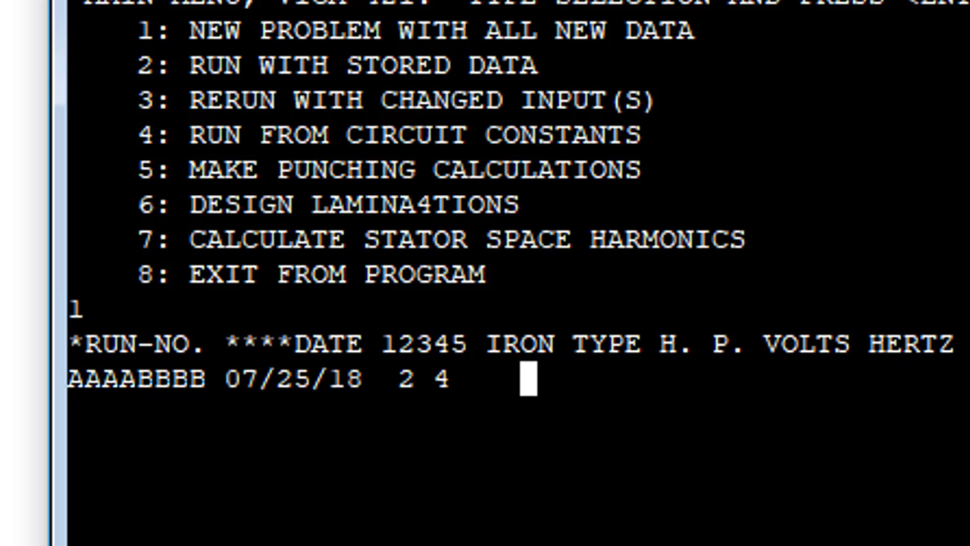
text(1 1 1 1 )
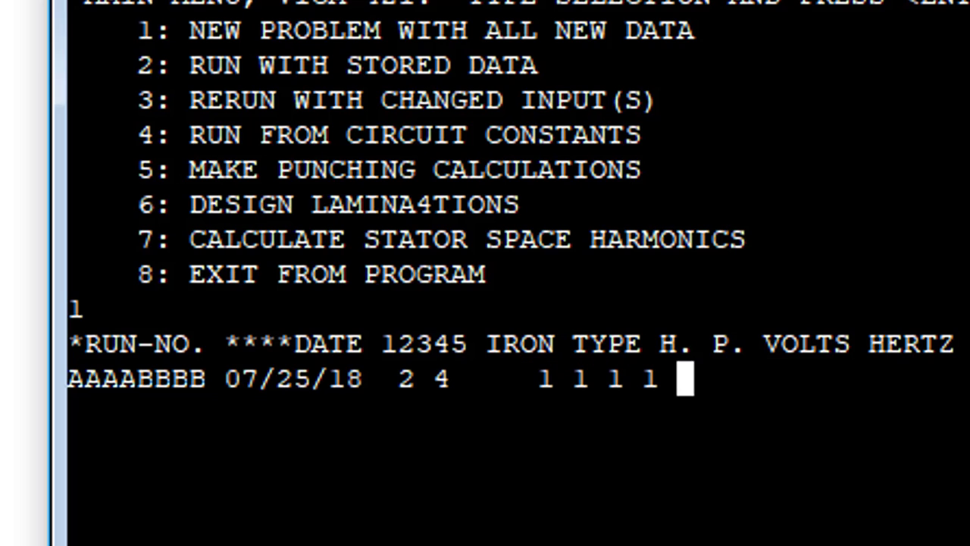
text(1 1 1 1 1 1 1 1 1)
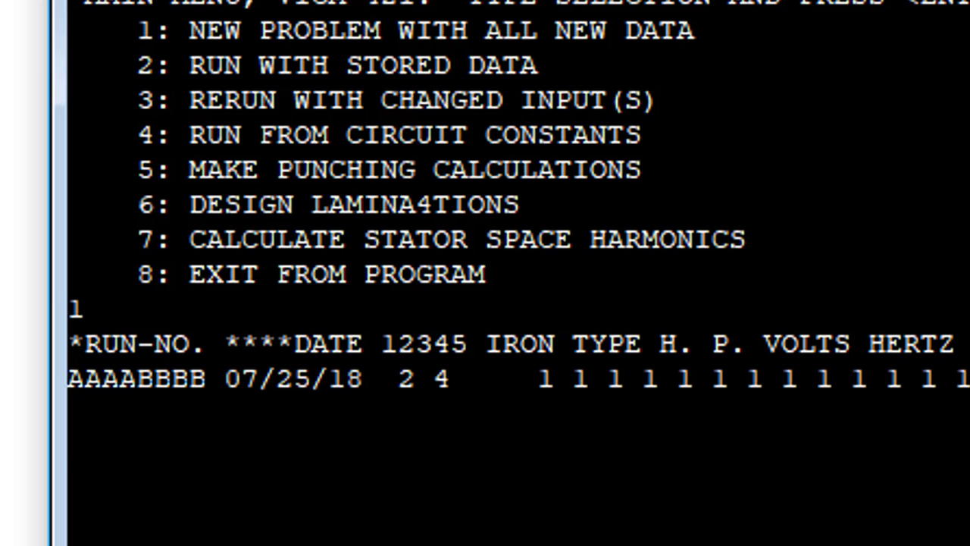
key(Return)
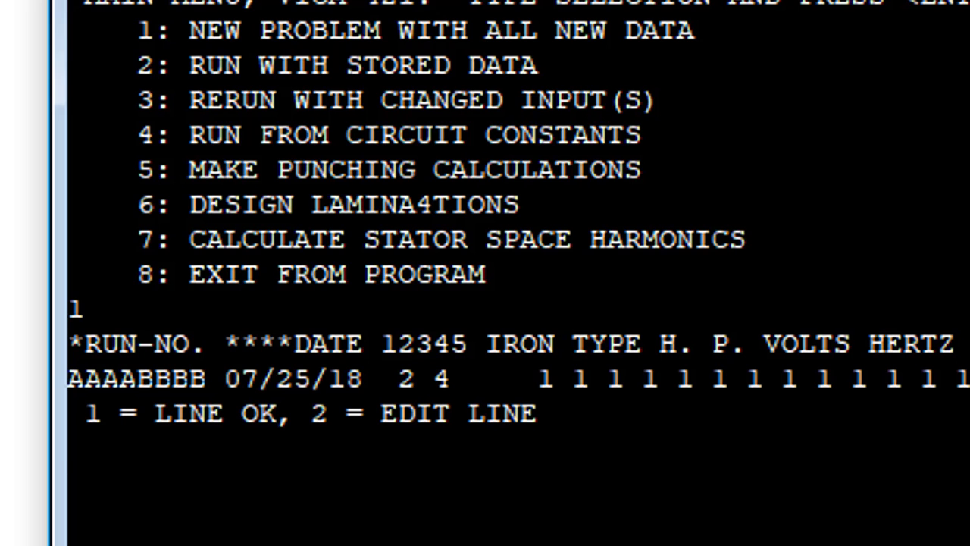
text(1)
key(Return)
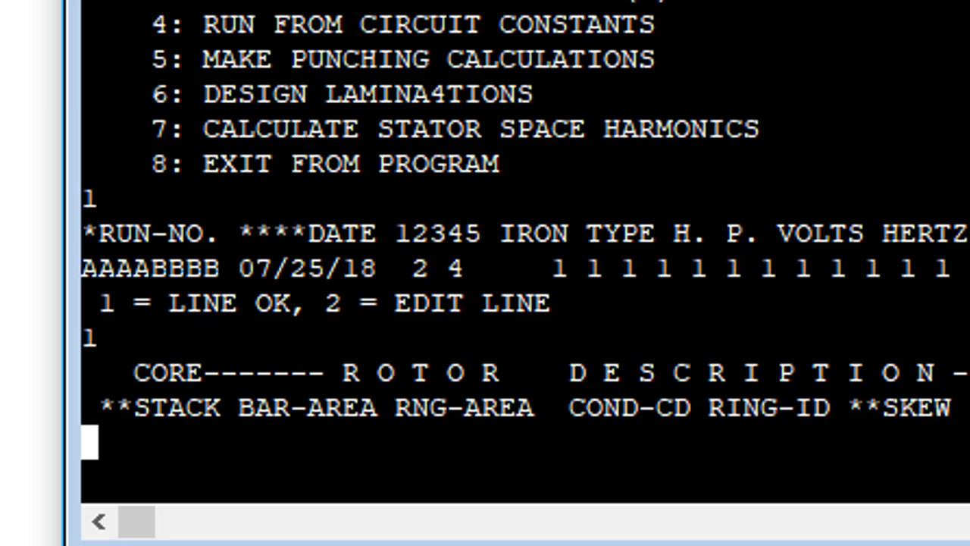
- Fill the core and rotor description line with fifteen values of 1 and accept it
text(1 1 1 1 1 1 1 1 1)
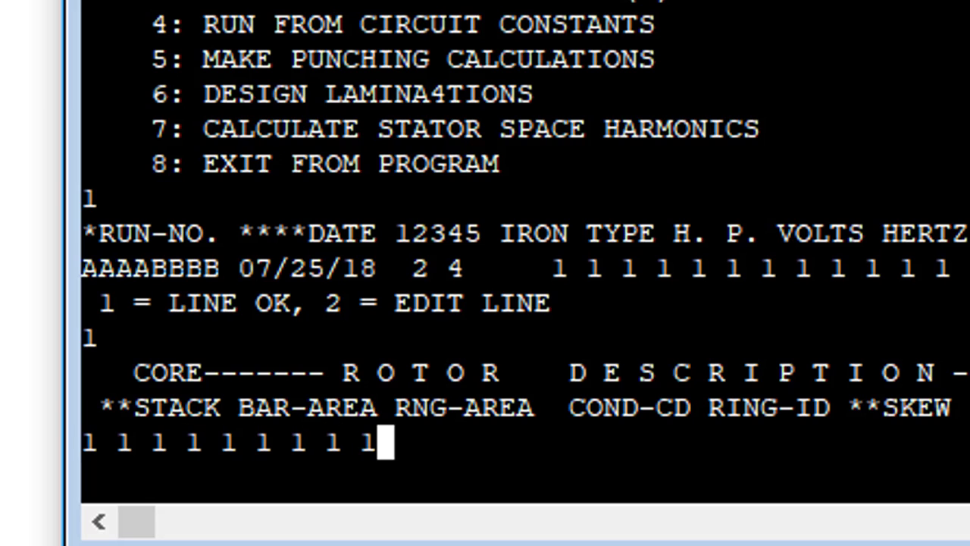
text( 1 1 1 1 1 1)
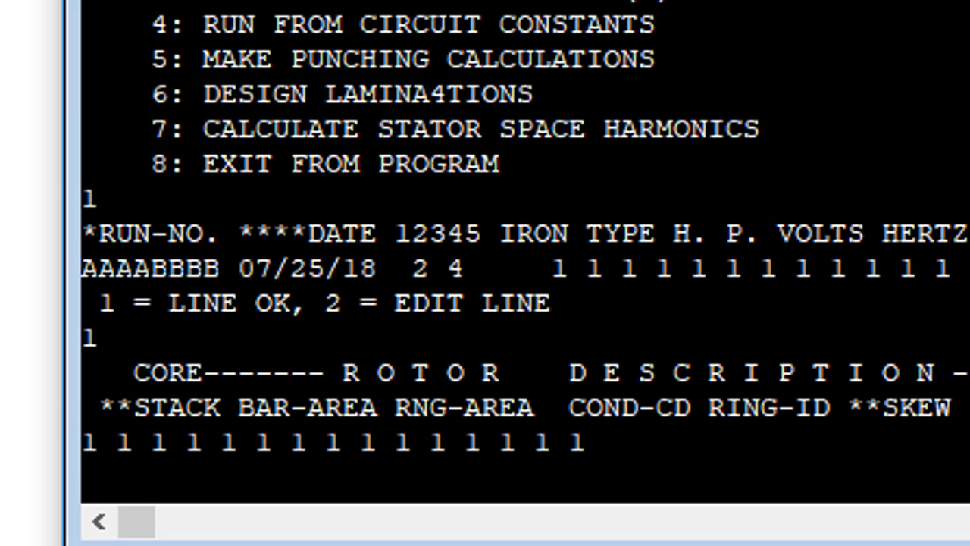
key(Return)
text(1)
key(Return)
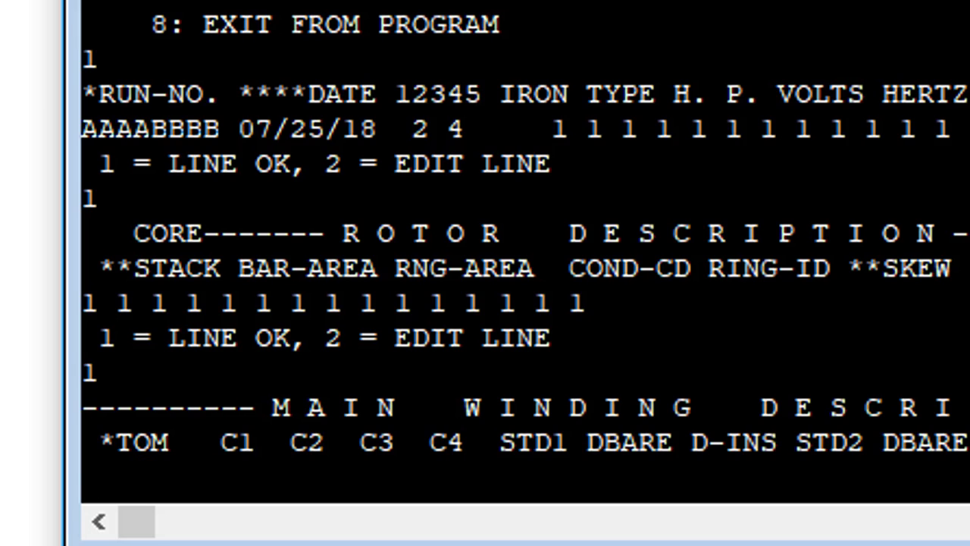
- Enter the main winding description with TOM 9, C1 260 and fourteen values of 3, then accept the line
text(9   )
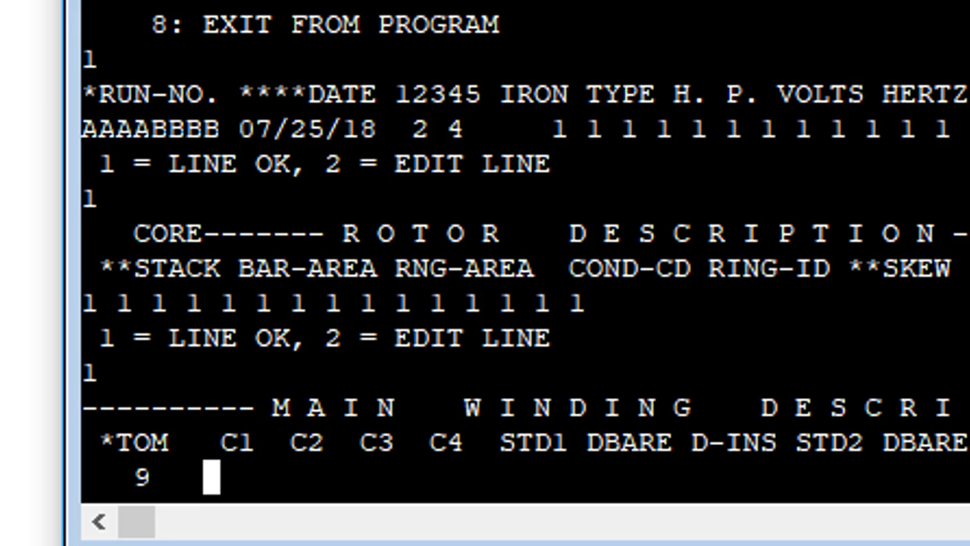
text(2)
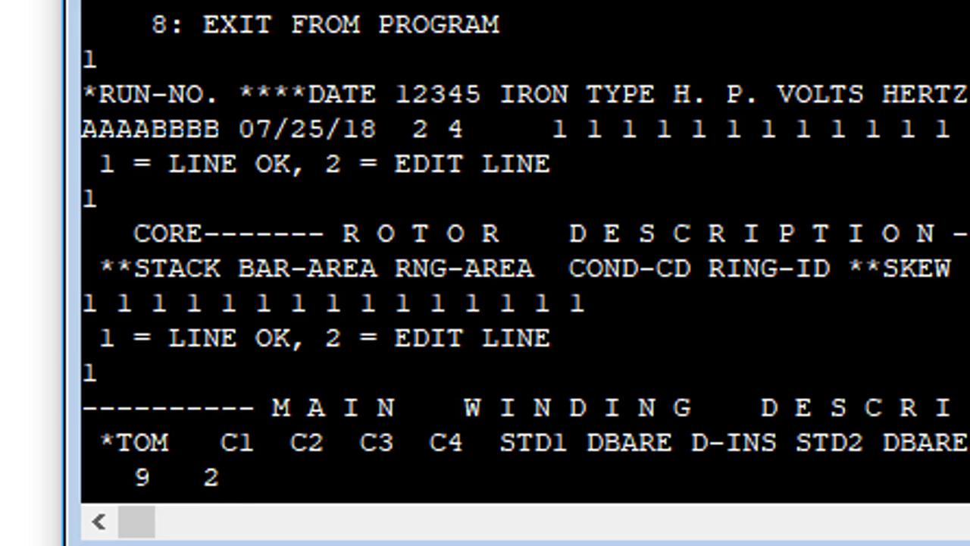
text(60 )
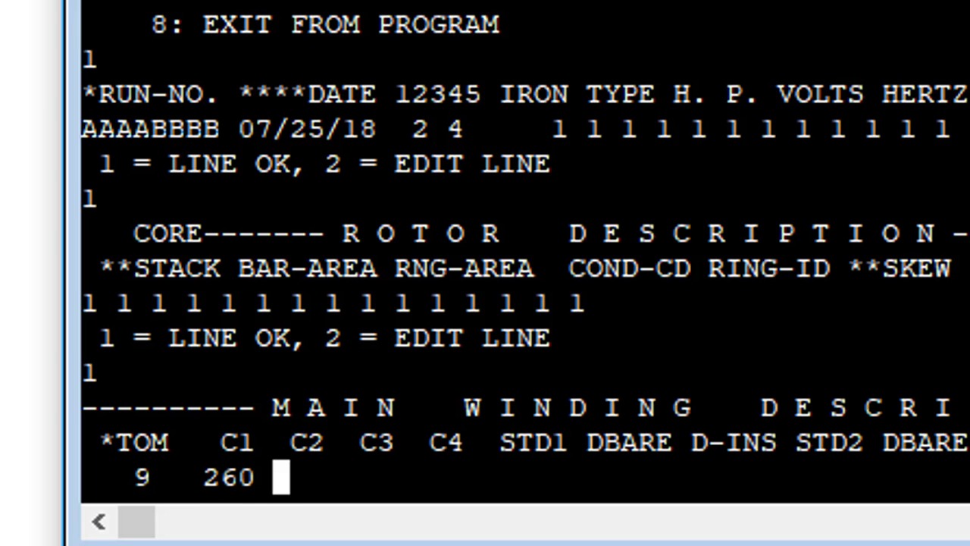
text(3 3 3 )
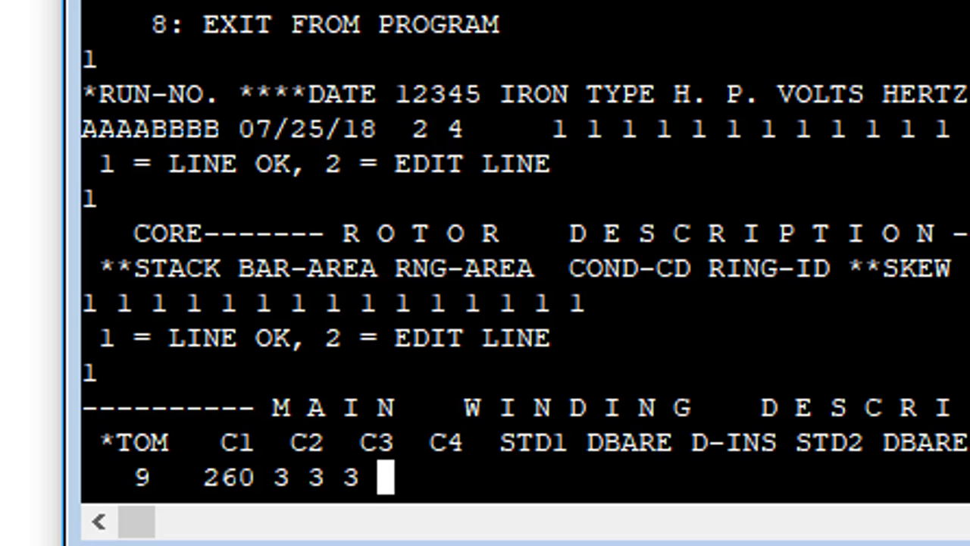
text(3 3 3 3 3 3 3 3 3 )
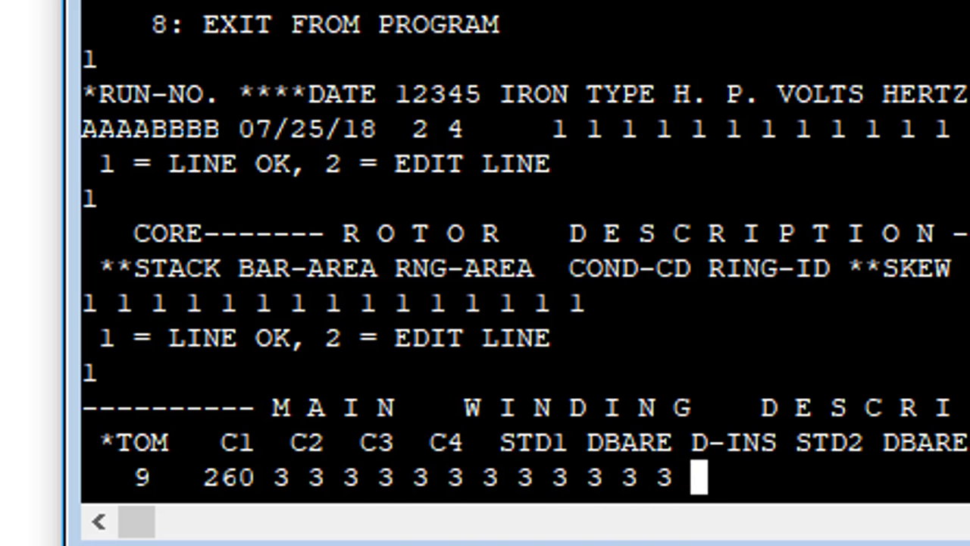
text(3 3)
key(Return)
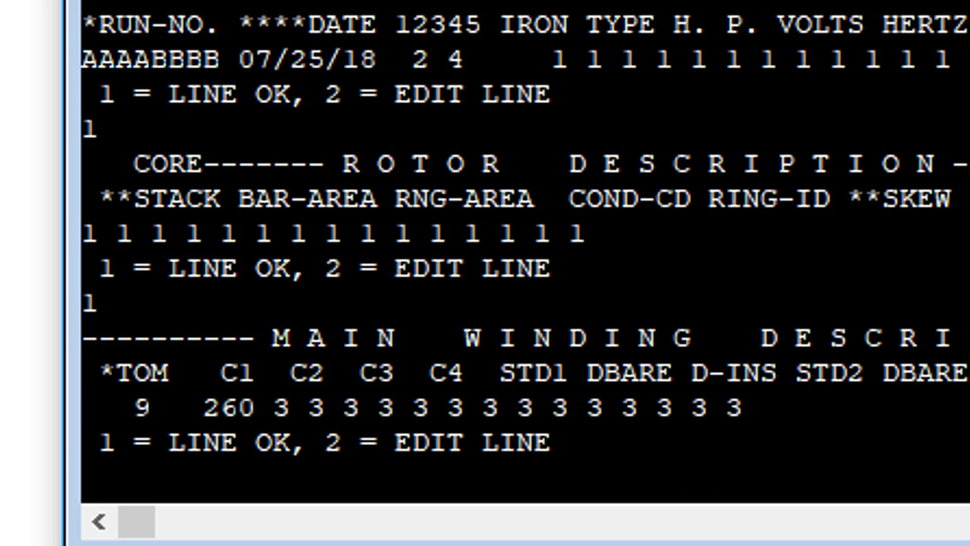
text(1)
key(Return)
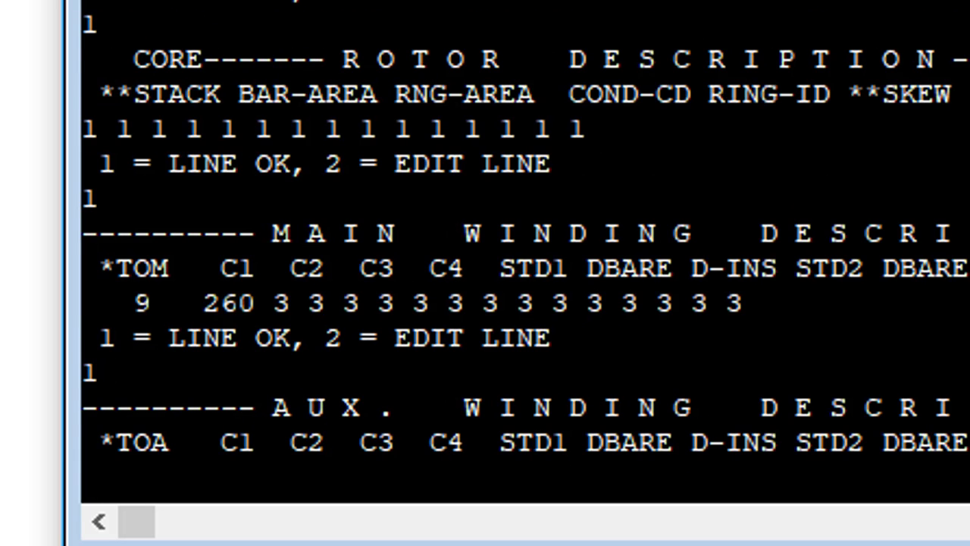
- Enter the auxiliary winding description as 9, 260, 33, 44, 55 followed by eleven 9s, then accept the line
text(9 260)
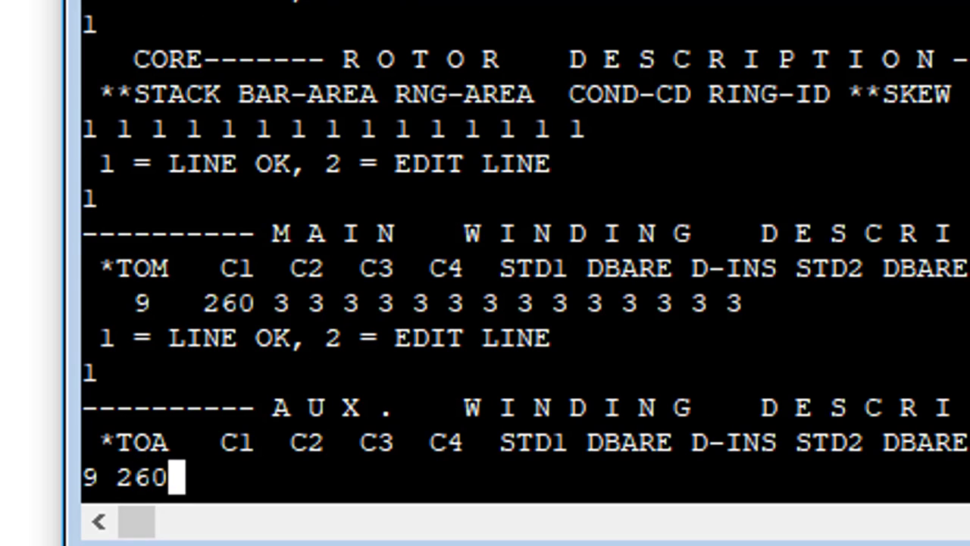
text( 33 44 5)
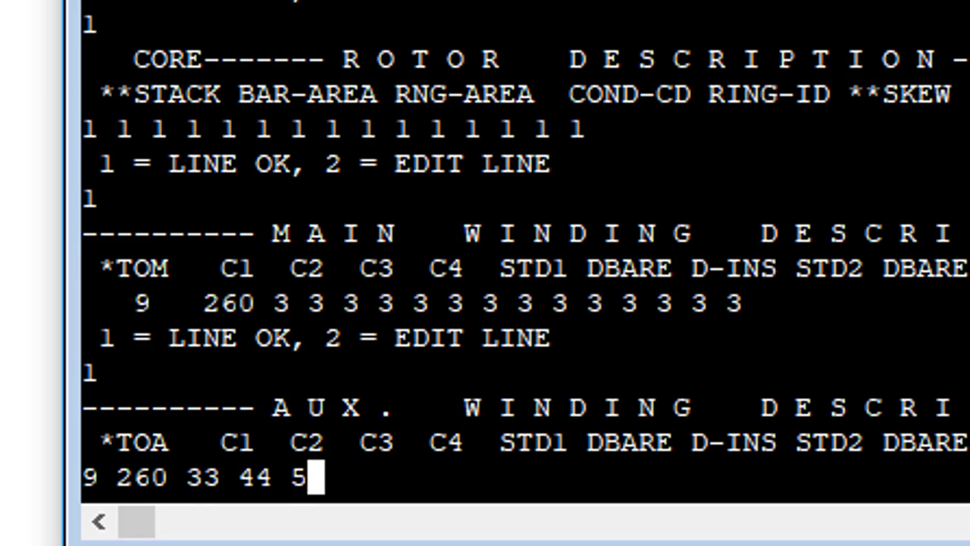
text(5 9 9 )
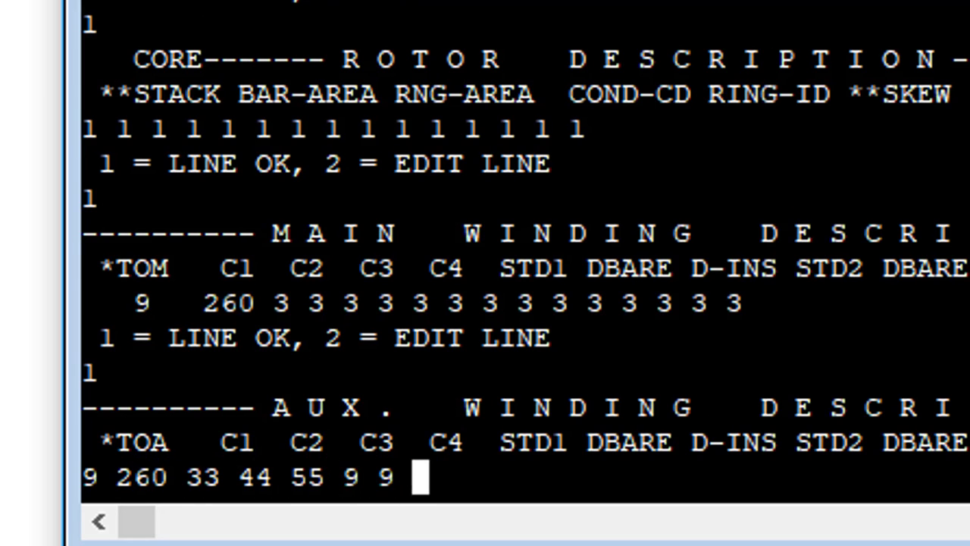
text(9 9 9 9 9 9)
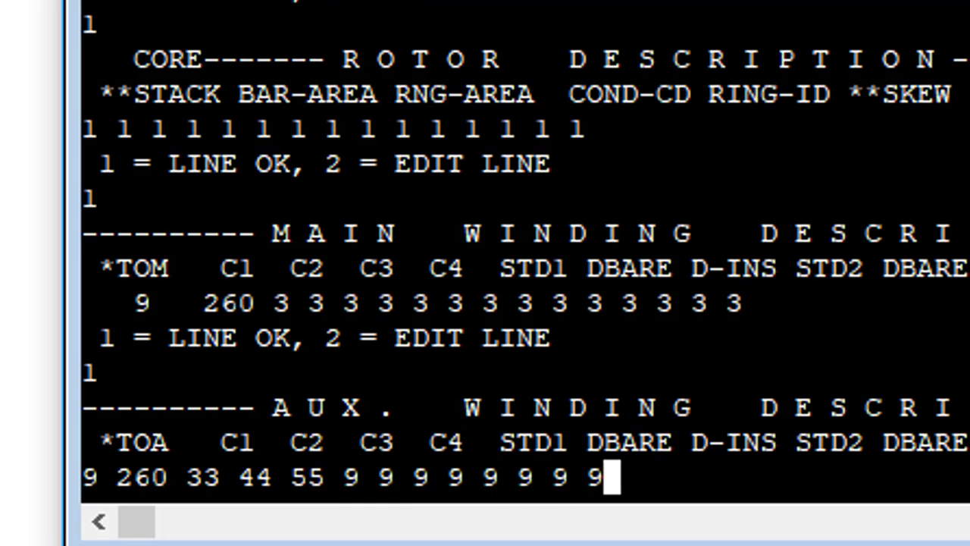
text( 9 9 9)
key(Return)
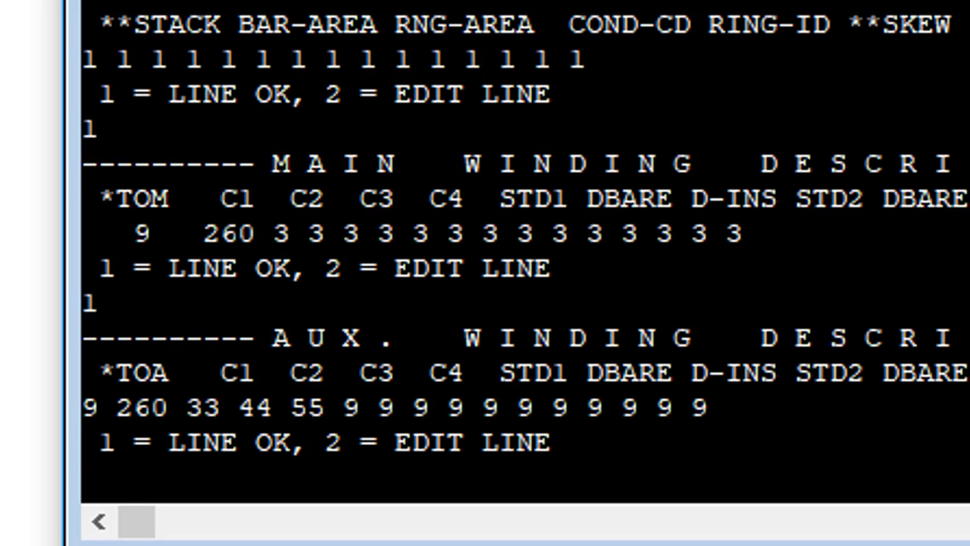
text(1)
key(Return)
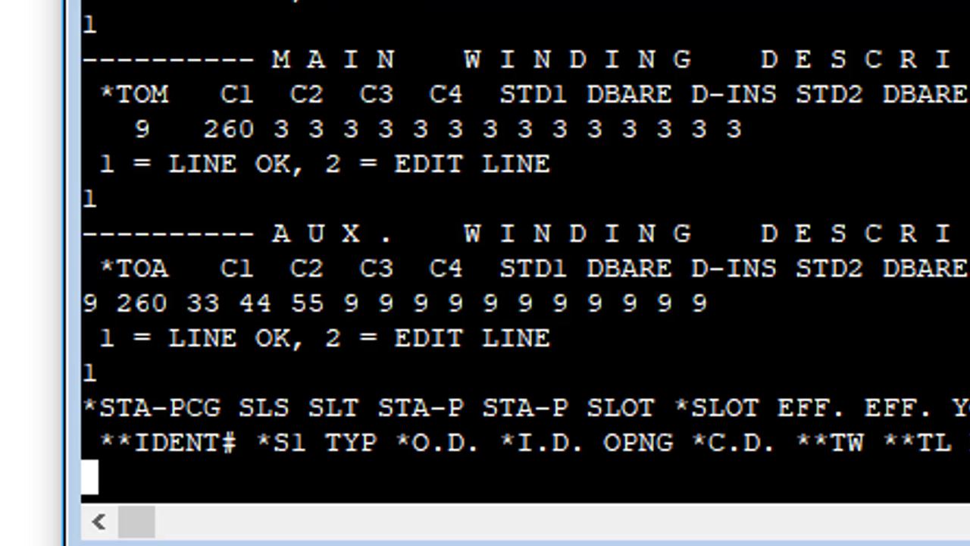
- Enter the stator punching line with identifier 22223333 and twelve values of 1, then accept it
text(2222)
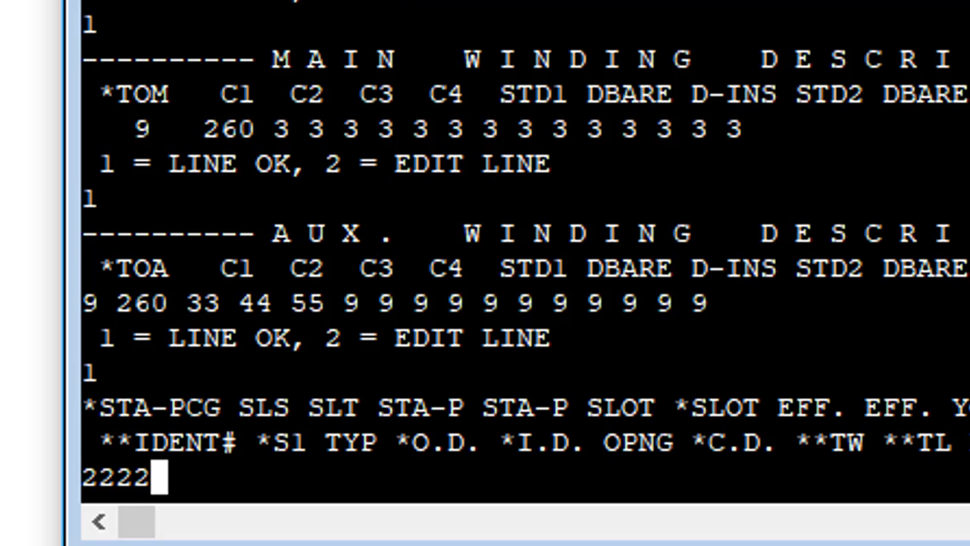
text(3333)
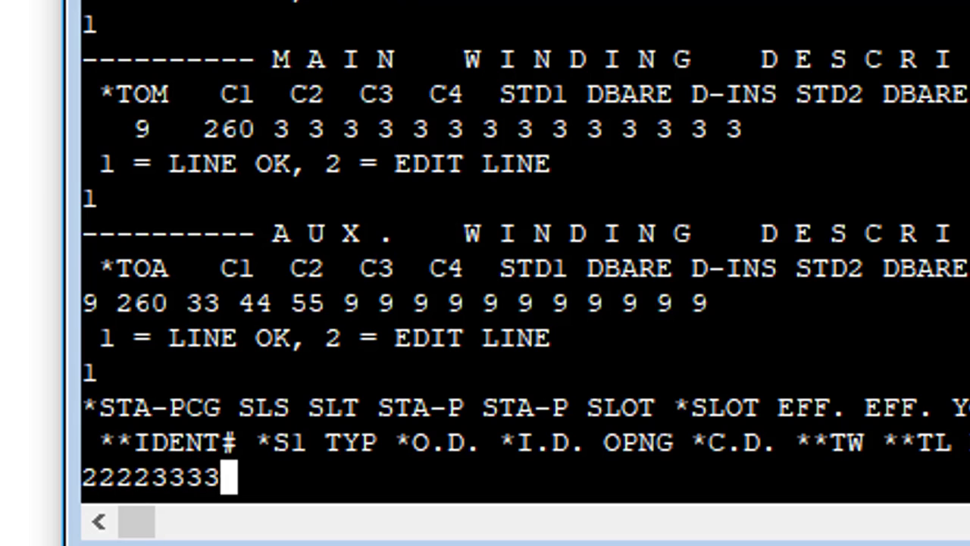
text( 1 1)
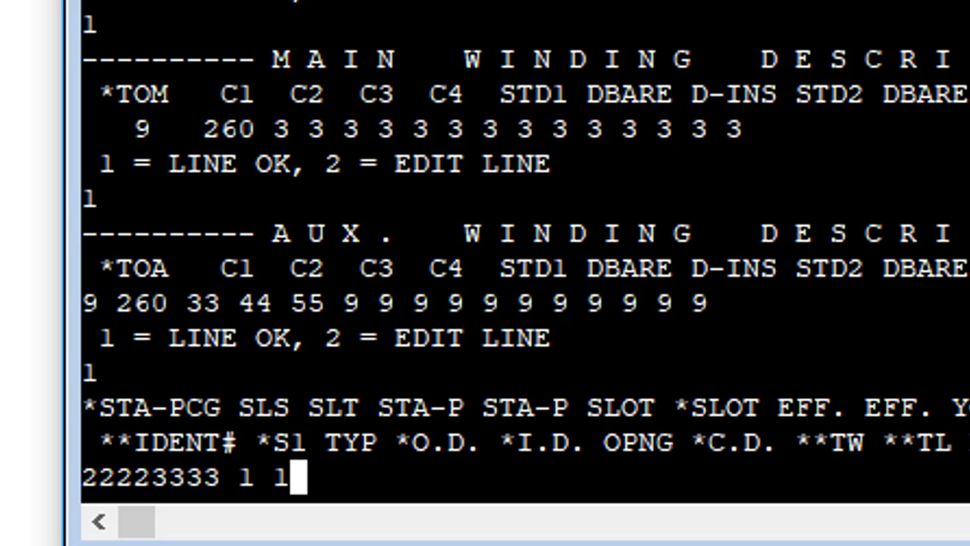
text( 1 1 1 1 1 1 1 1 )
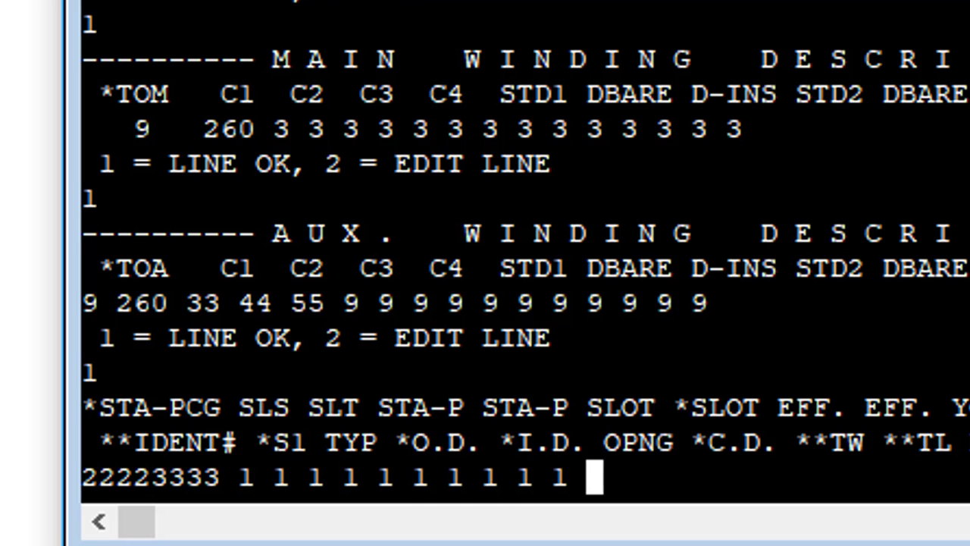
text(1 1)
key(Return)
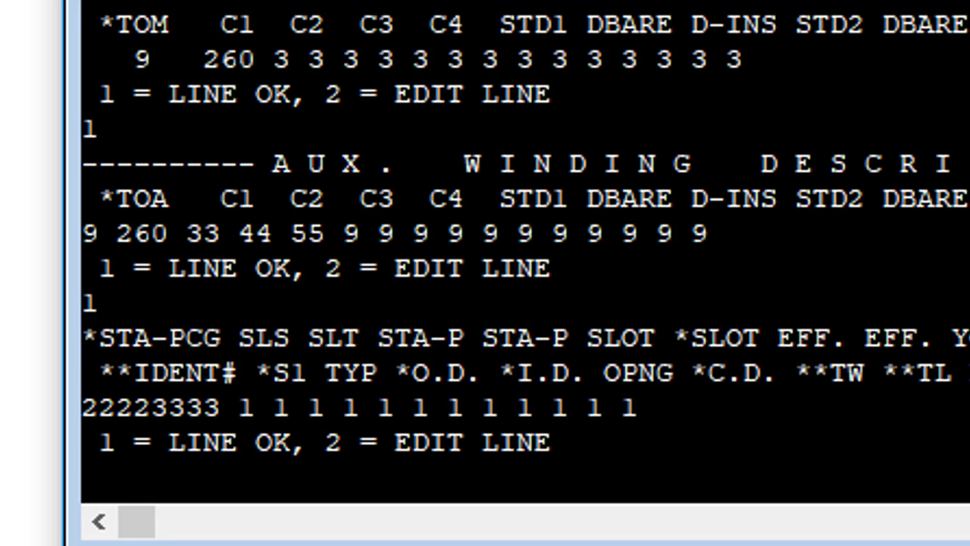
text(1)
key(Return)
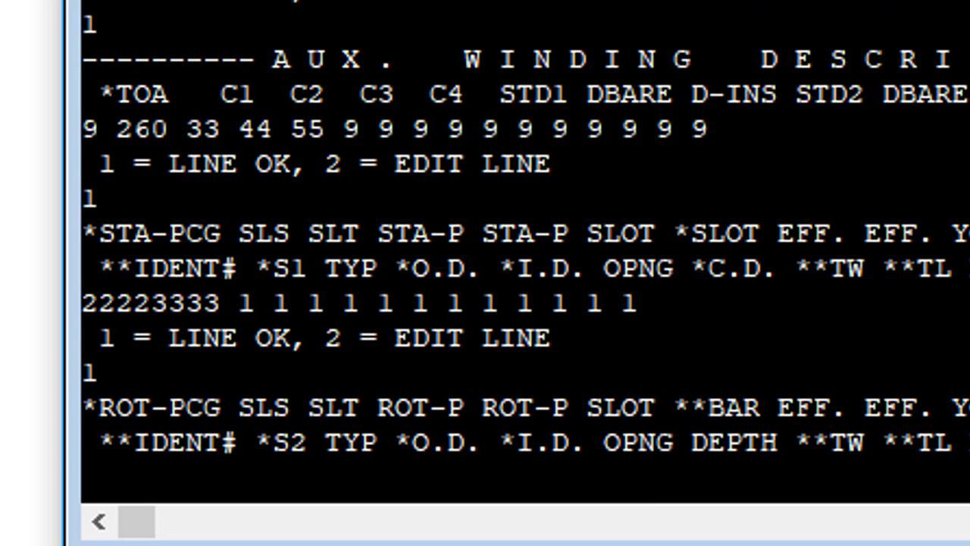
- Enter rotor punching identifier HHHH2222 and replace the mistaken D entries after it with values of 1
text(HHHH22)
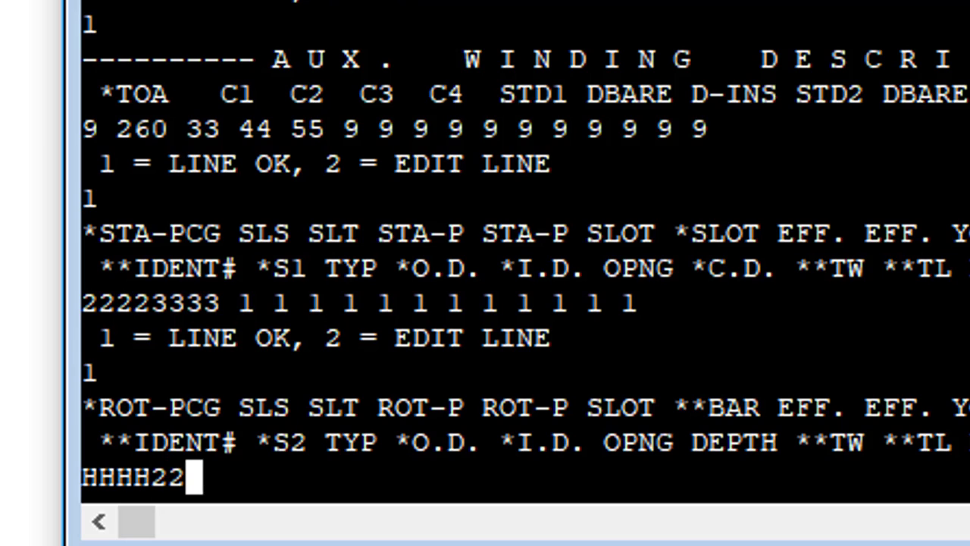
text(22 D D D D)
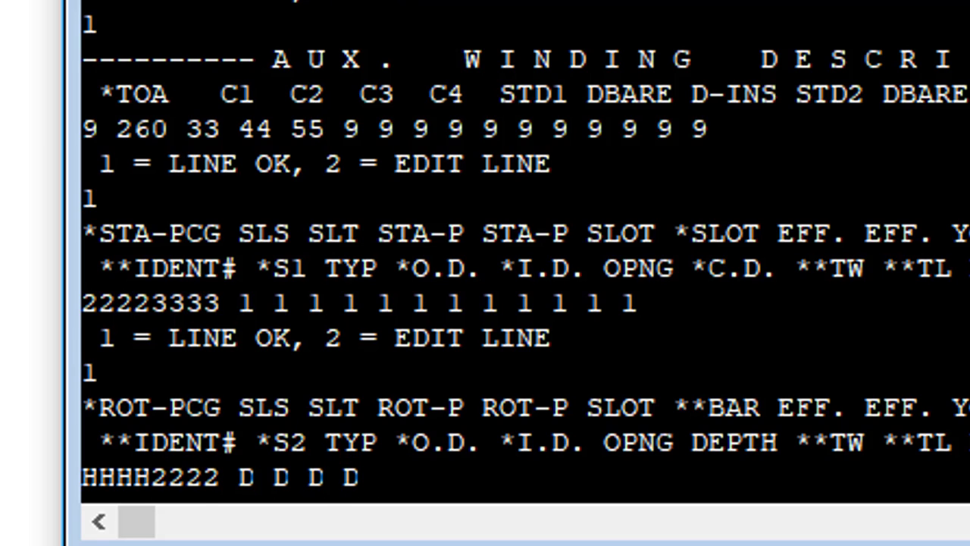
key(BackSpace)
key(BackSpace)
key(BackSpace)
key(BackSpace)
key(BackSpace)
key(BackSpace)
key(BackSpace)
key(BackSpace)
key(BackSpace)
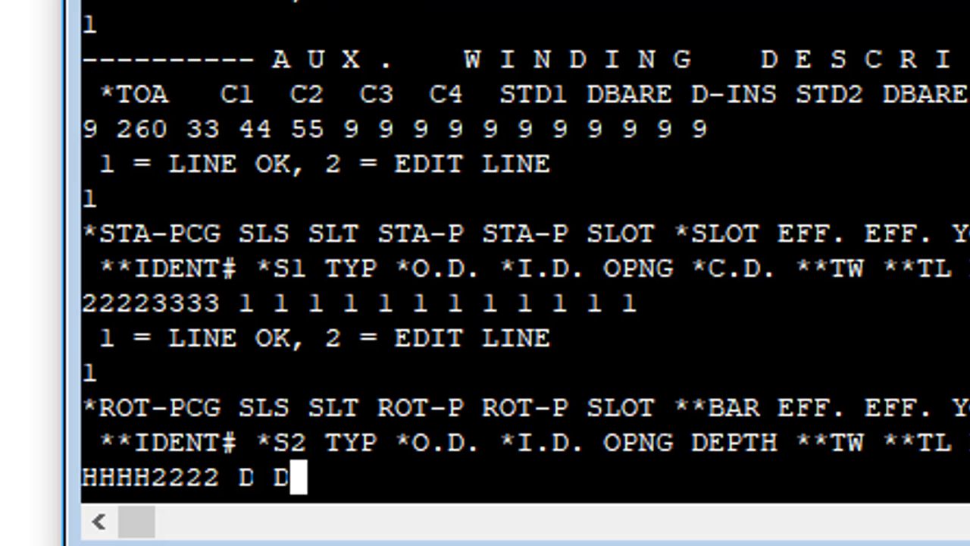
text(1 1 1)
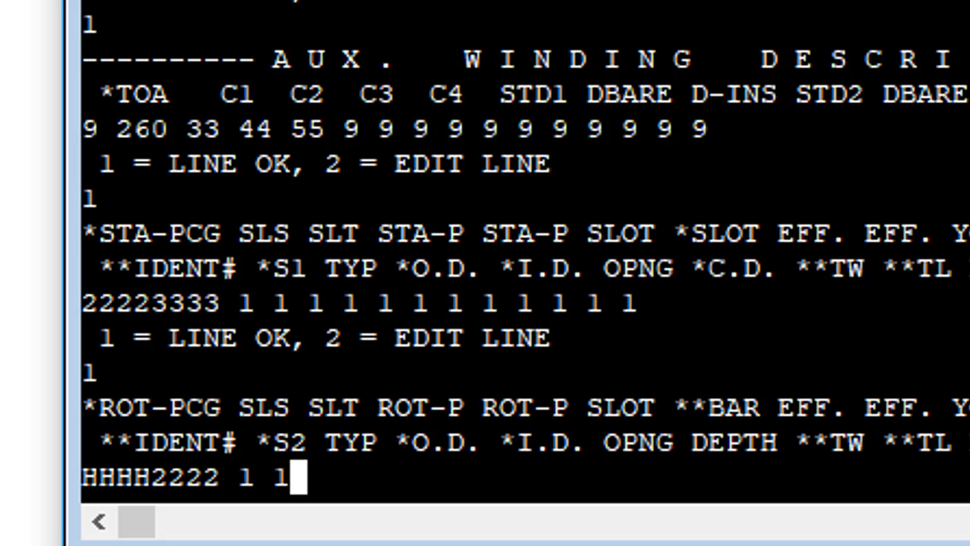
scroll(485, 265, up, 1)
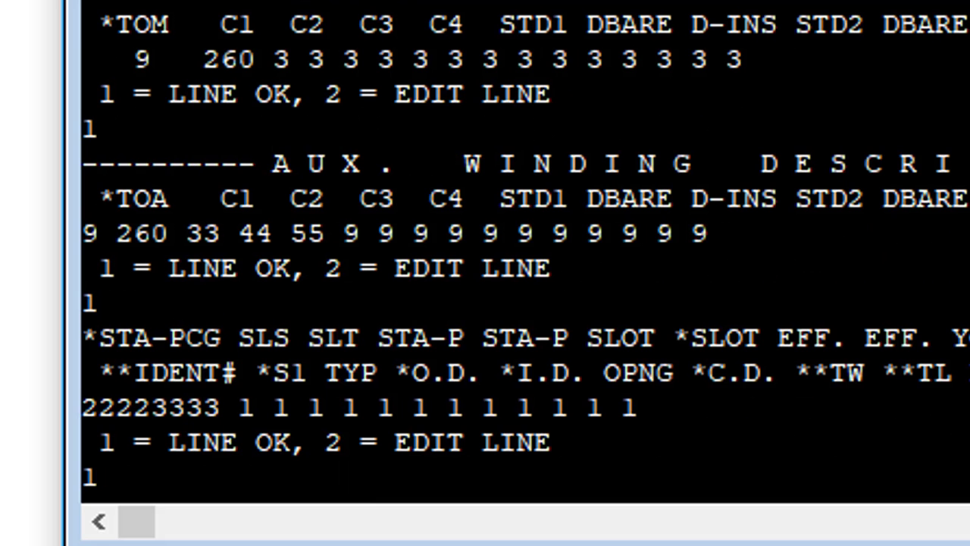